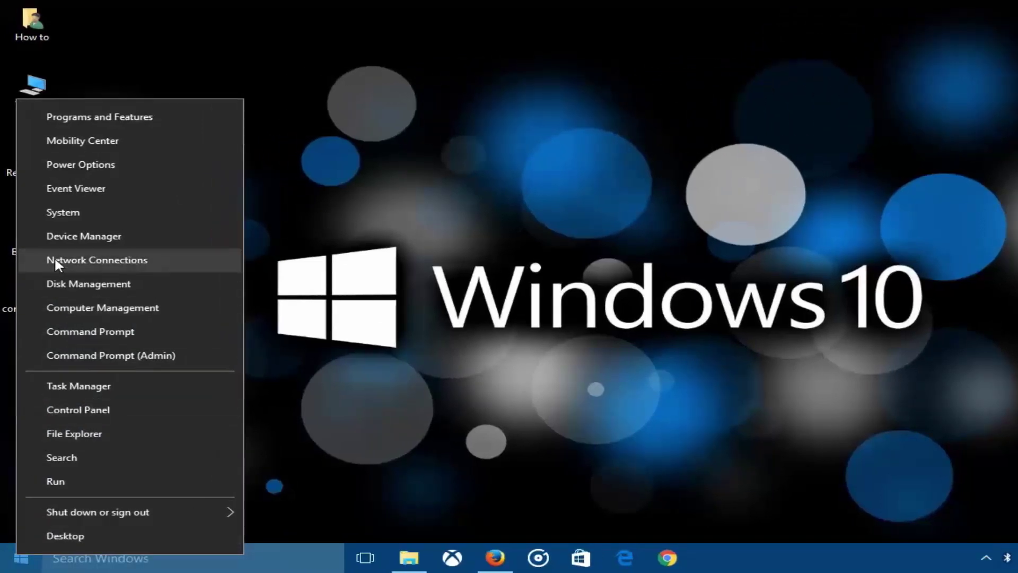
Step: Open the driver properties of the Intel(R) HD Graphics 3000 display adapter in Device Manager
click(126, 238)
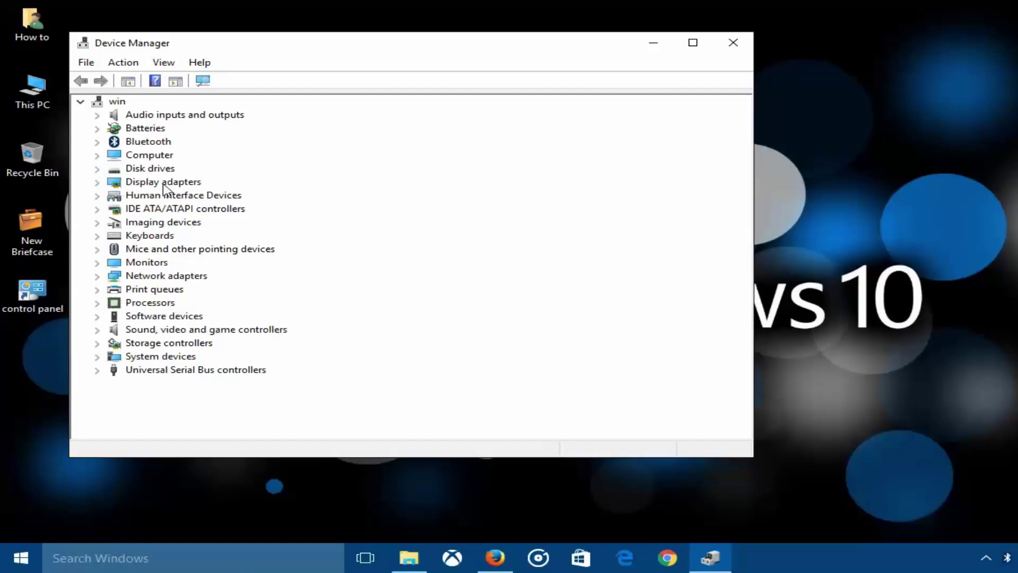
click(97, 182)
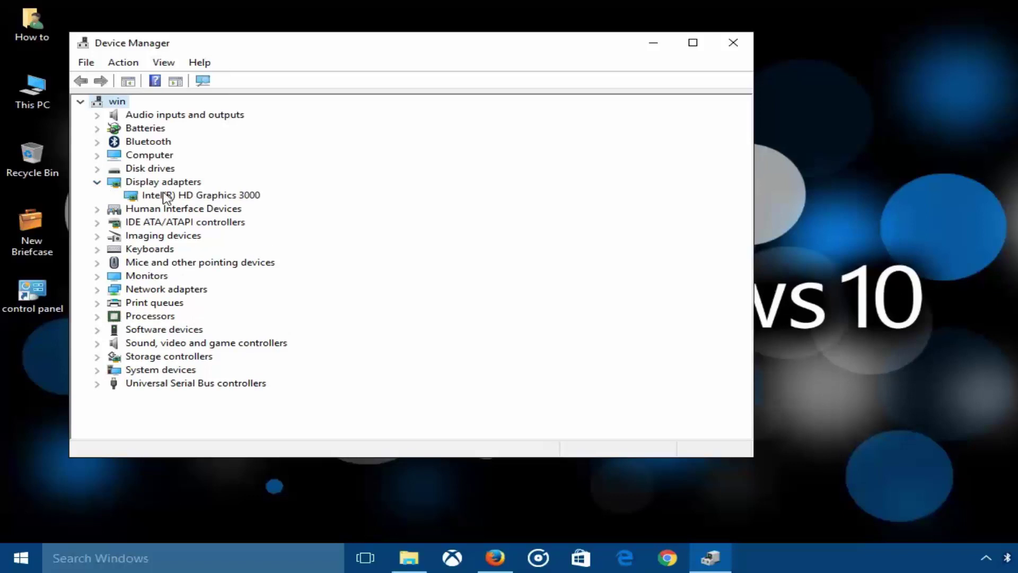
double_click(207, 197)
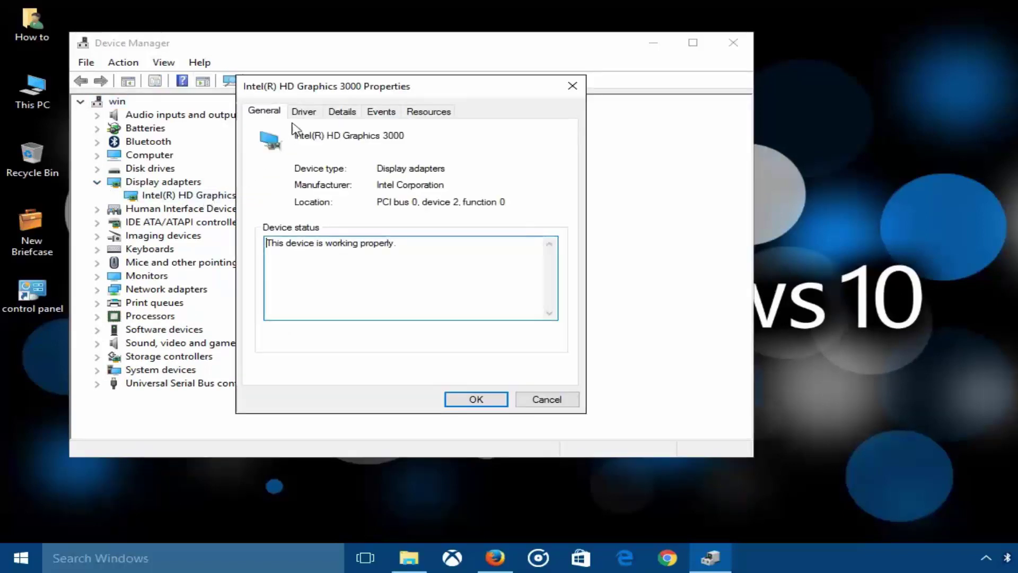
click(310, 112)
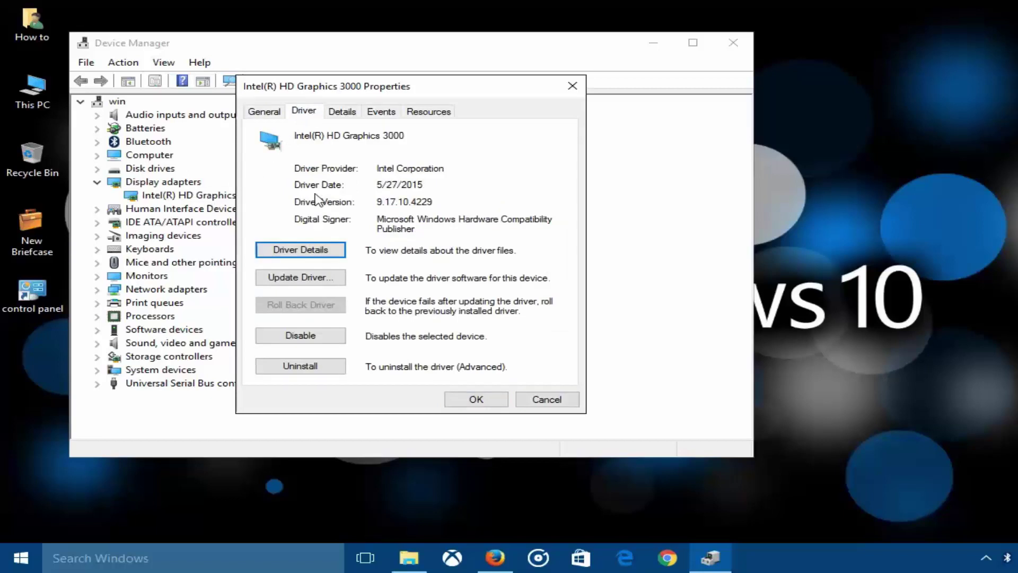
Step: Run an automatic search for updated driver software for the Intel(R) HD Graphics 3000, and close the update wizard
click(304, 284)
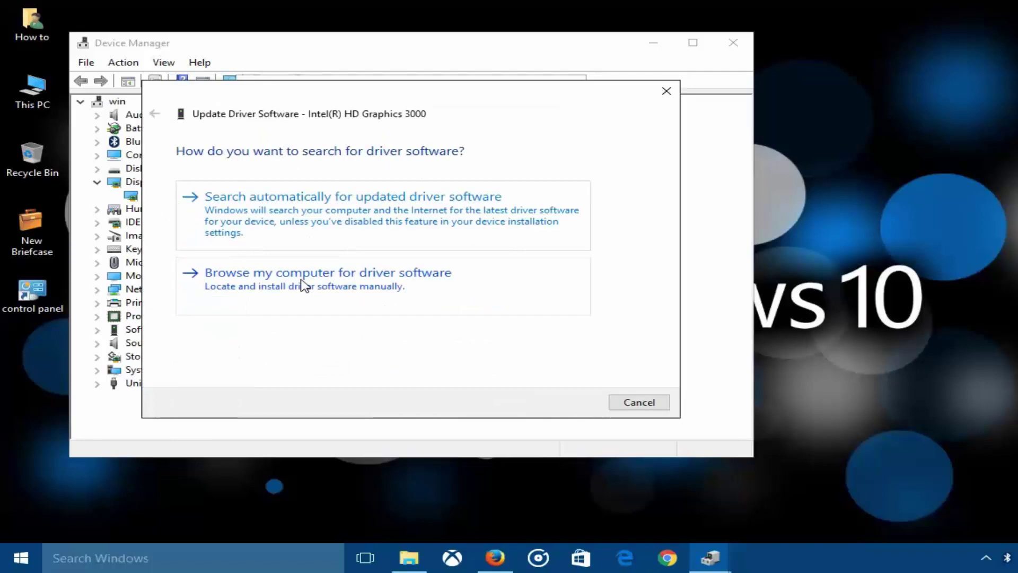
click(326, 225)
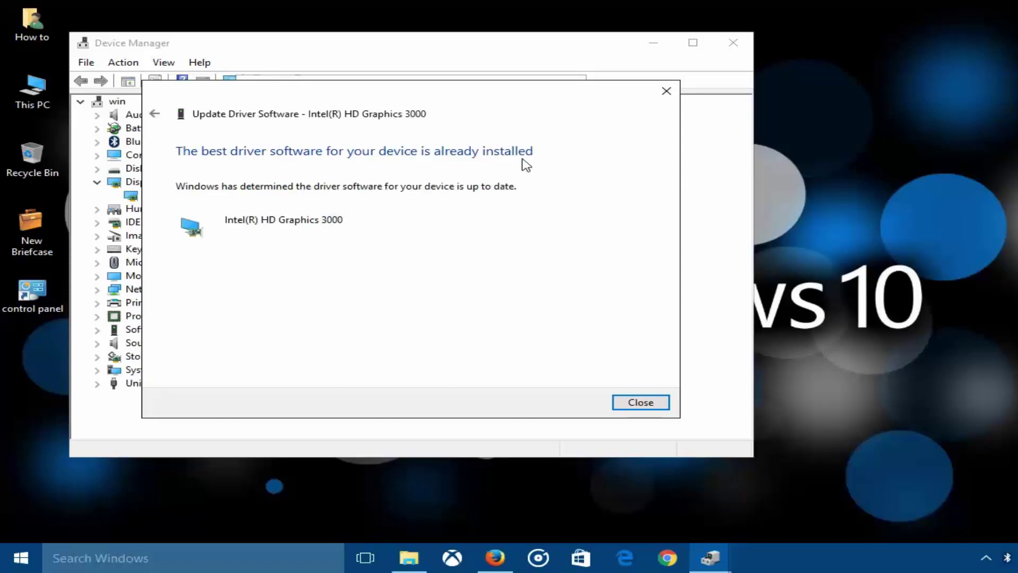
click(632, 404)
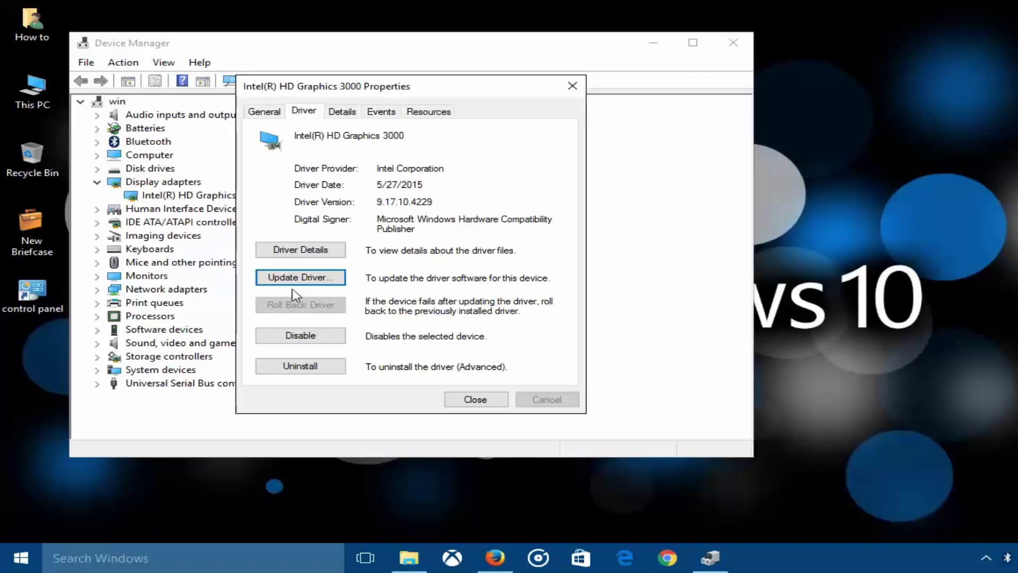
Step: Install the Intel(R) HD Graphics 3000 driver manually from the list of compatible drivers on the computer, and close Device Manager
click(314, 281)
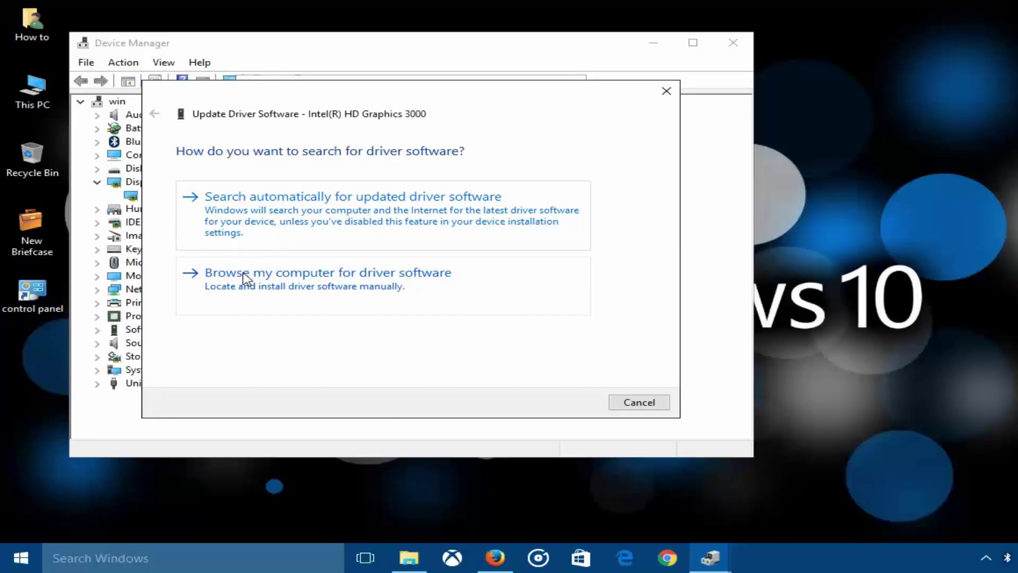
click(304, 284)
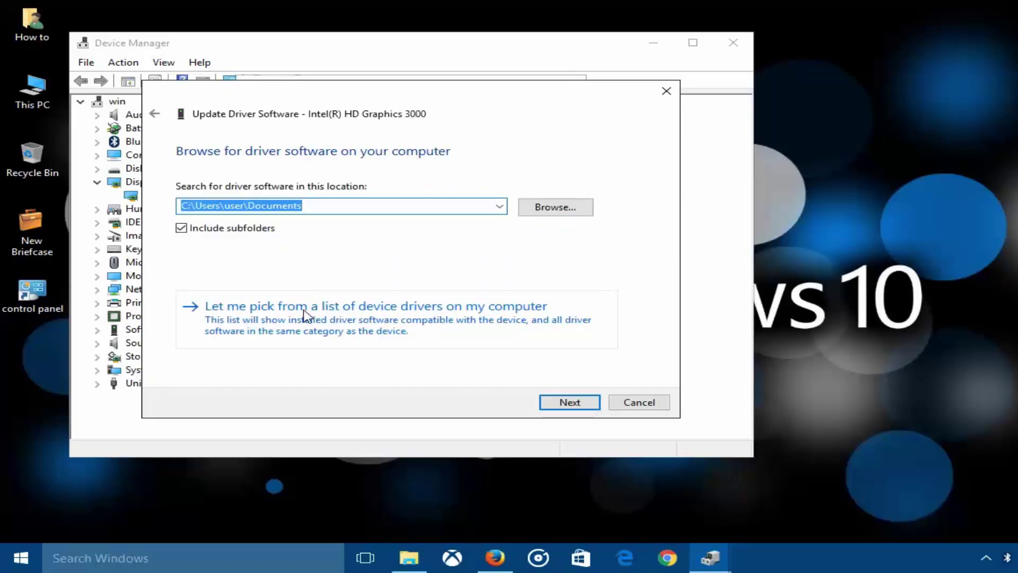
click(305, 314)
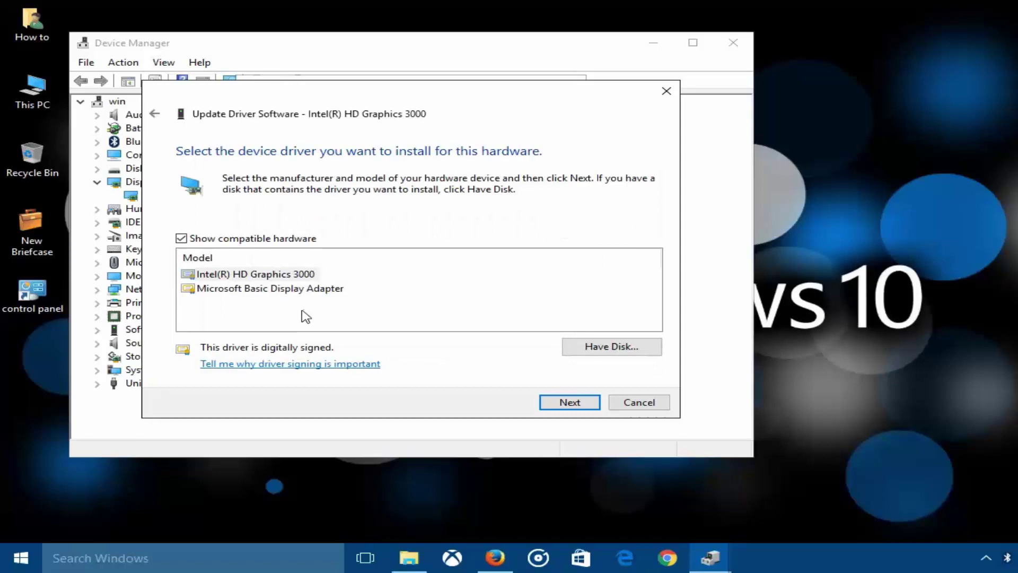
click(259, 276)
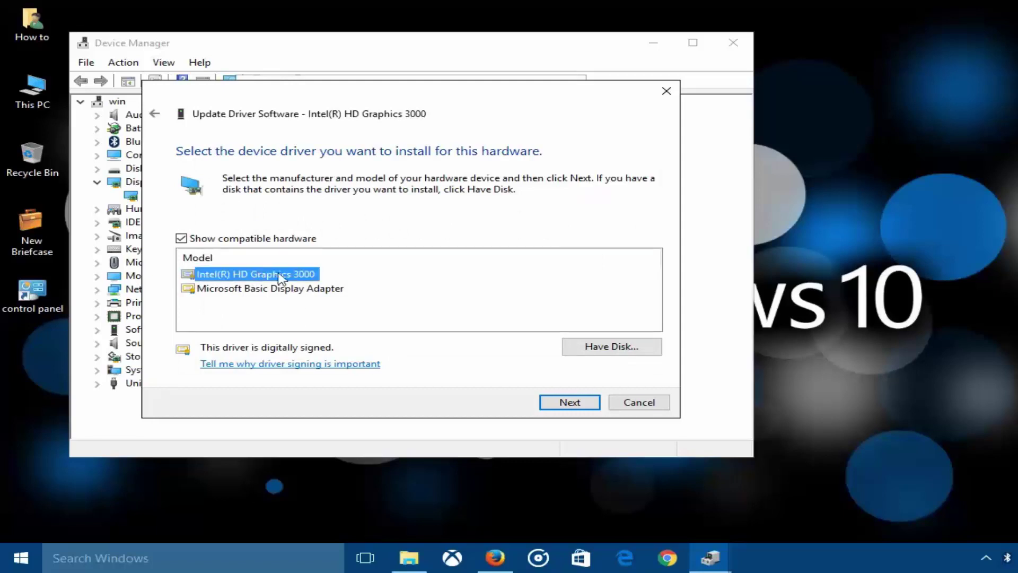
click(552, 400)
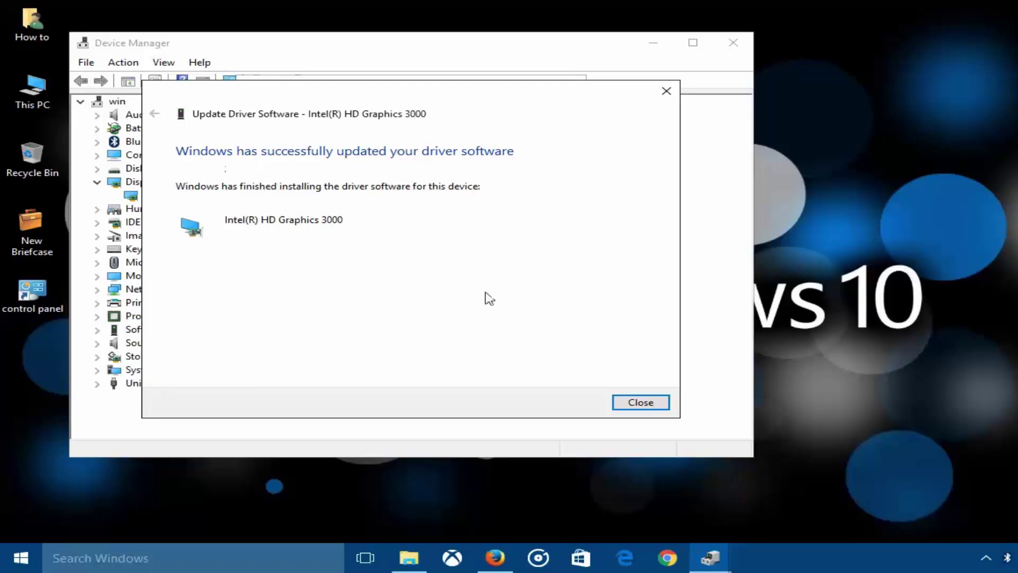
click(639, 401)
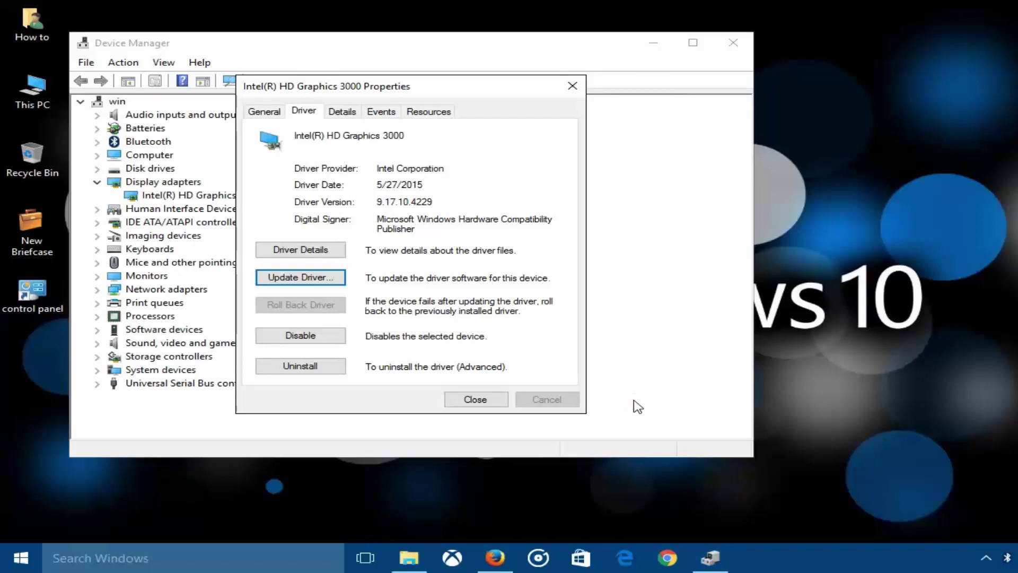
click(476, 402)
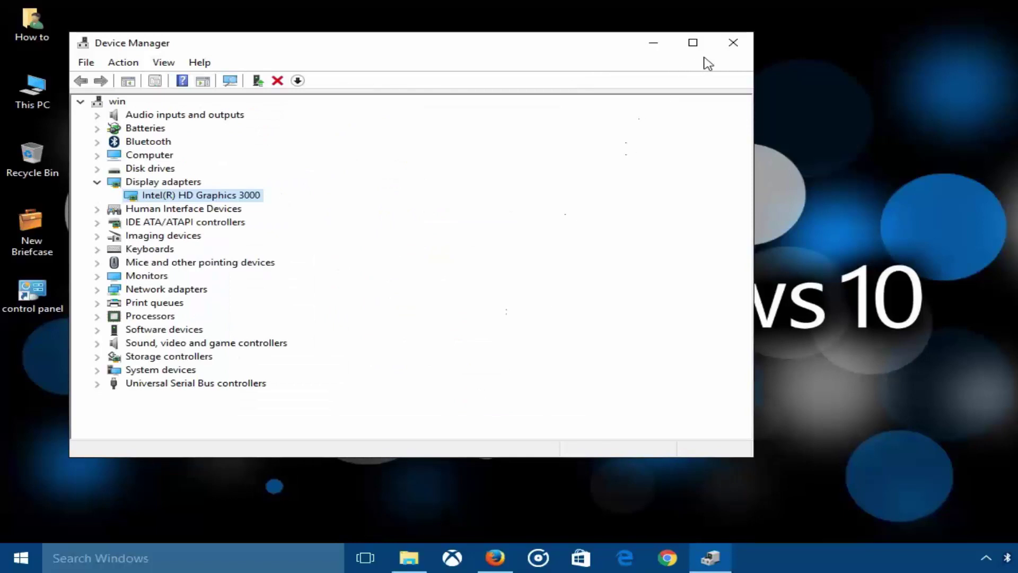
click(734, 43)
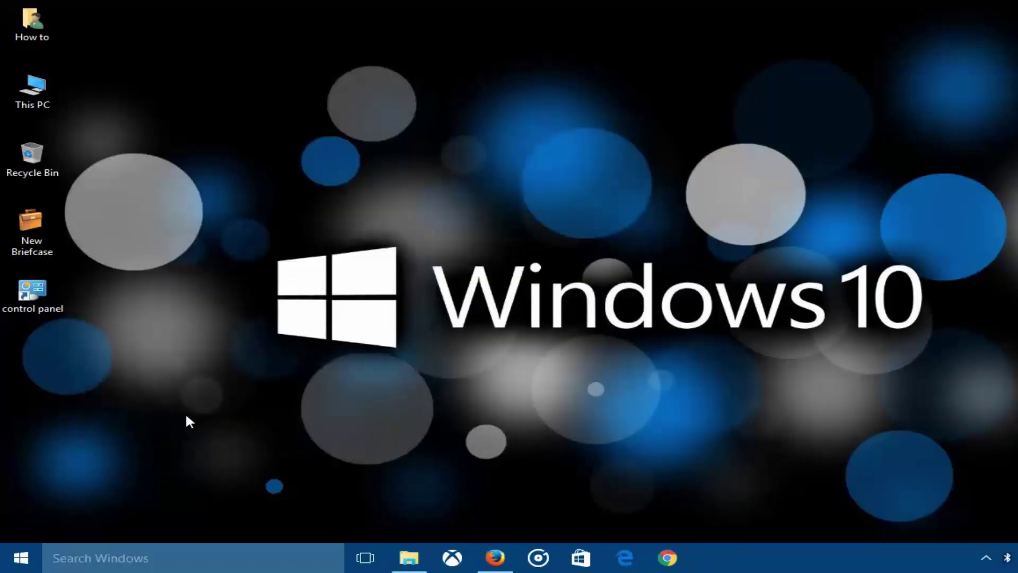
click(23, 562)
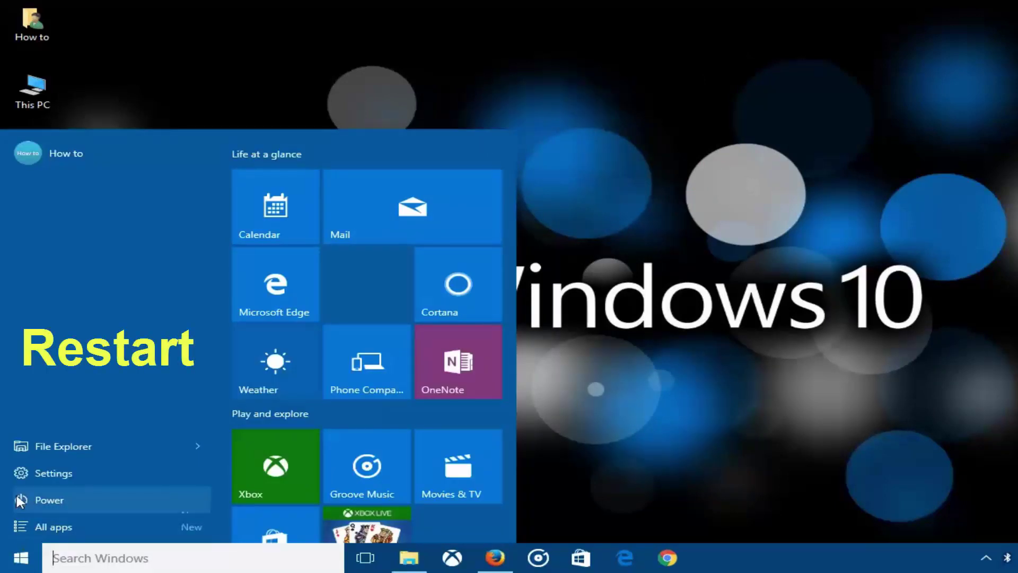
click(56, 500)
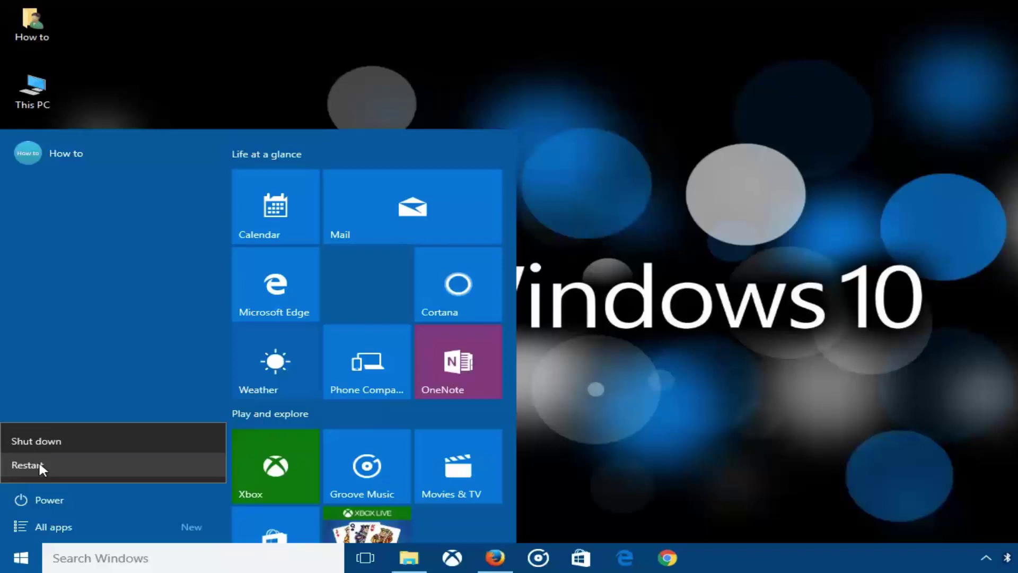
click(615, 241)
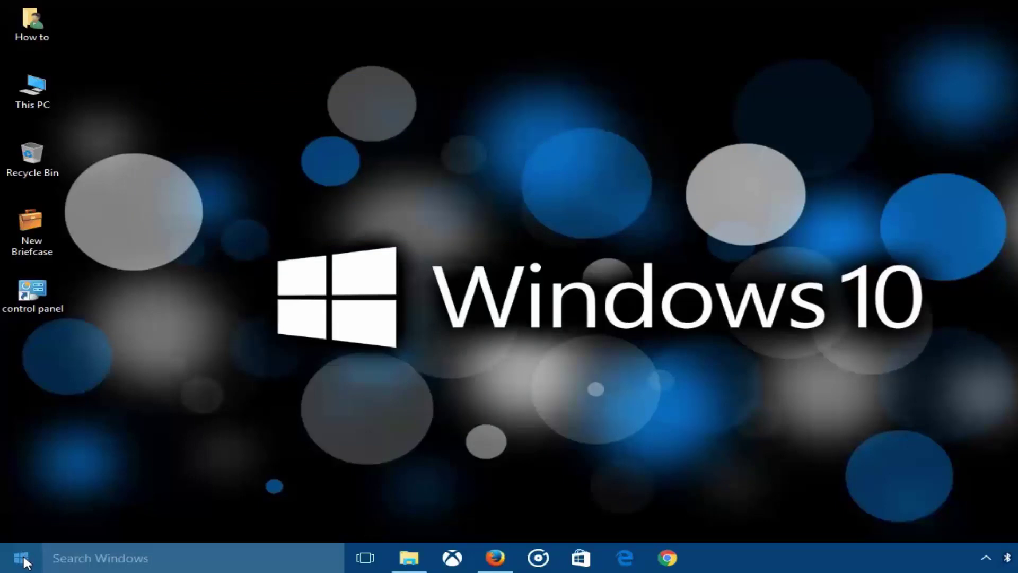
key(Tab)
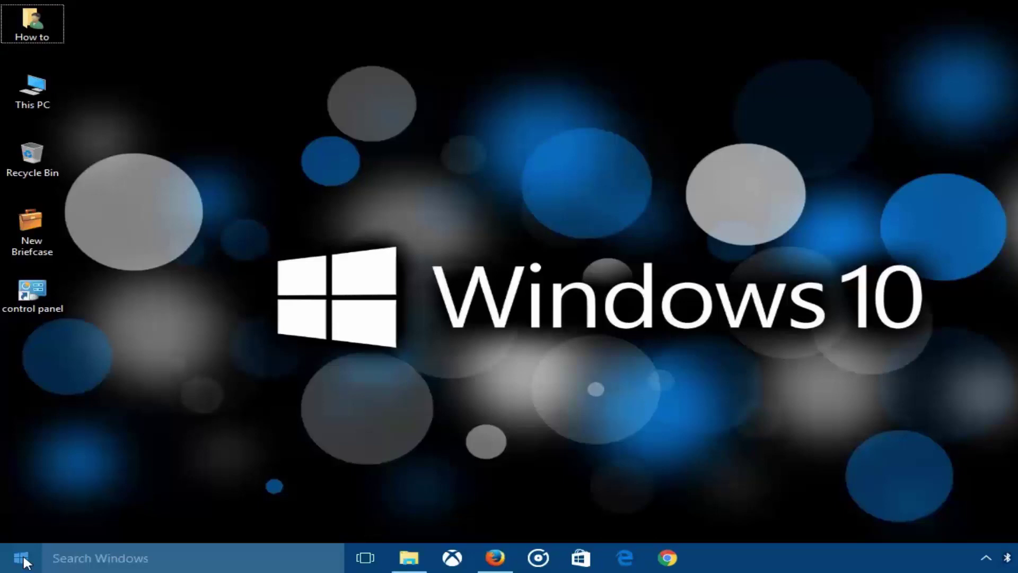
Step: Turn off hibernation by running powercfg -h off in an administrator Command Prompt, and exit the prompt
right_click(25, 561)
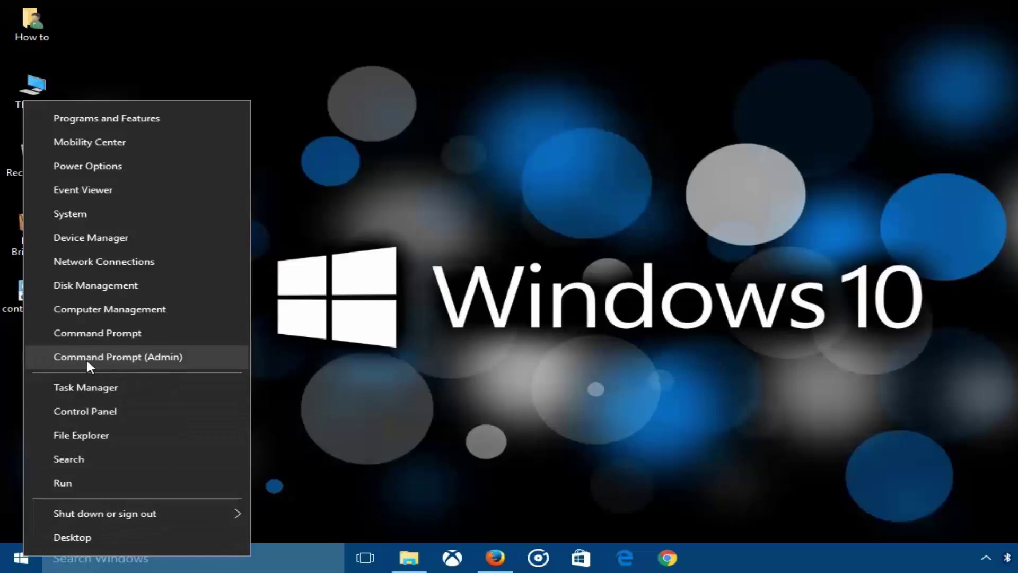
click(122, 357)
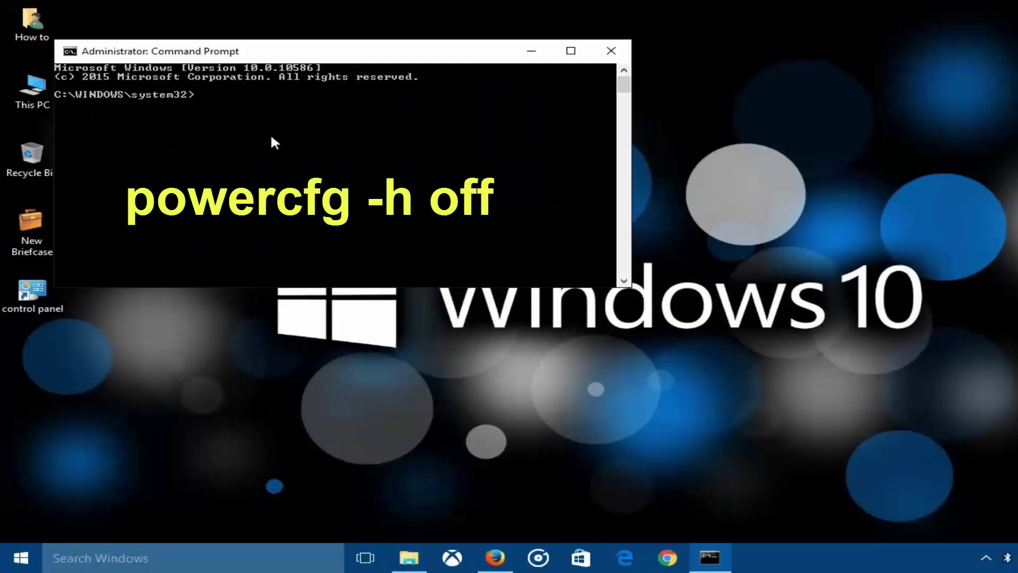
text(powercfg -h off)
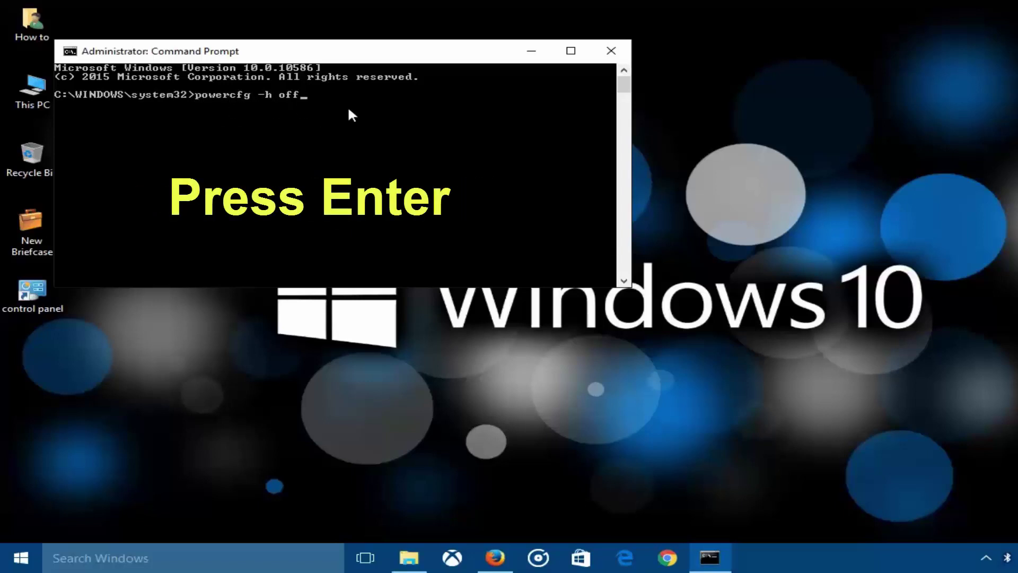
key(Return)
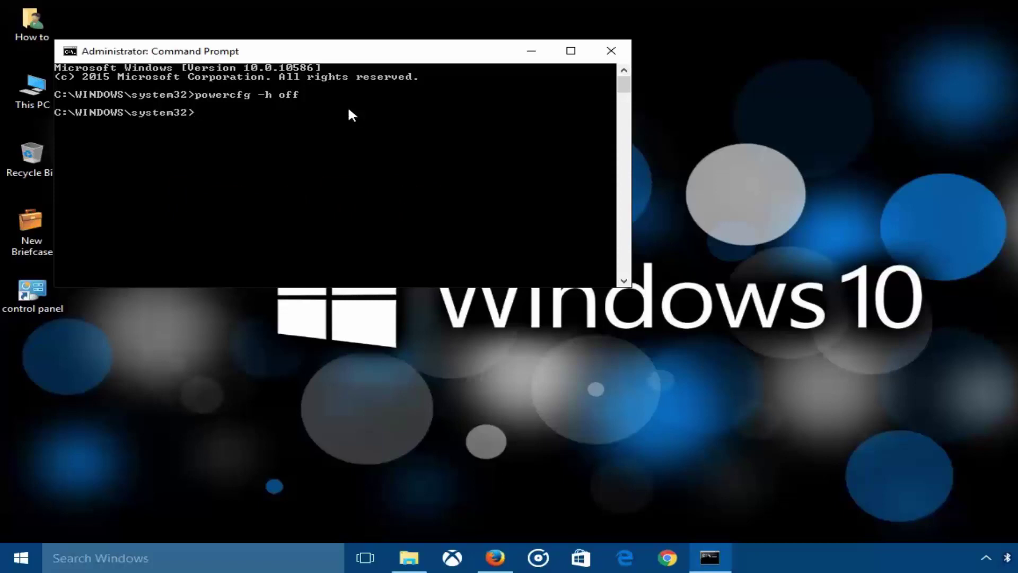
text(exit)
key(Return)
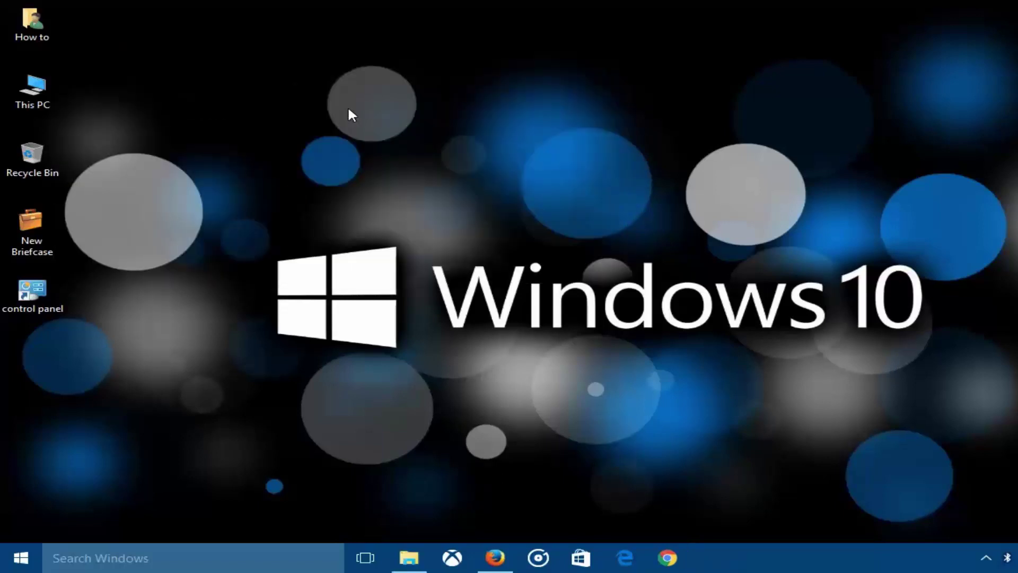
Step: Open the advanced power settings of the Balanced power plan in Power Options
right_click(28, 555)
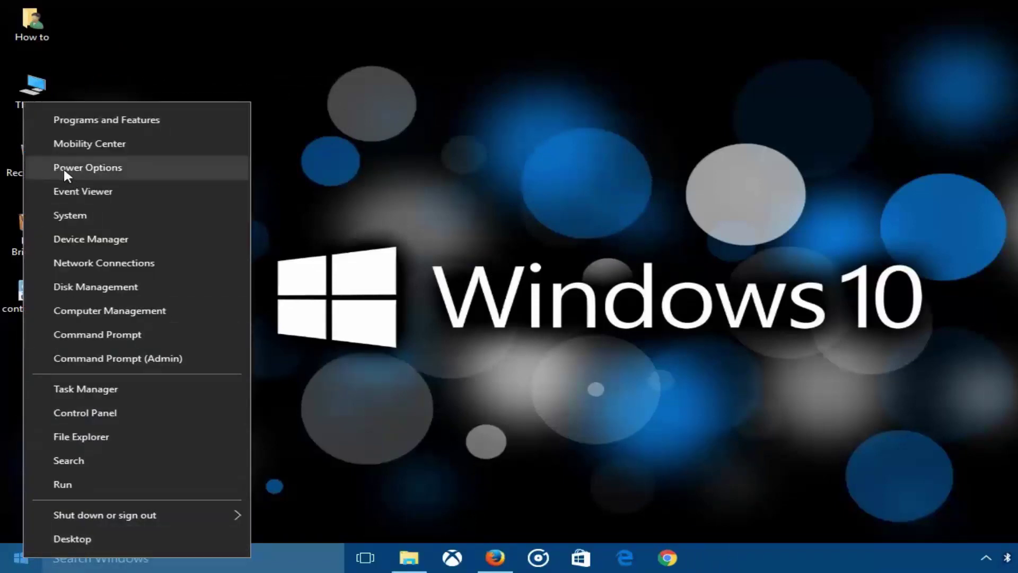
click(120, 169)
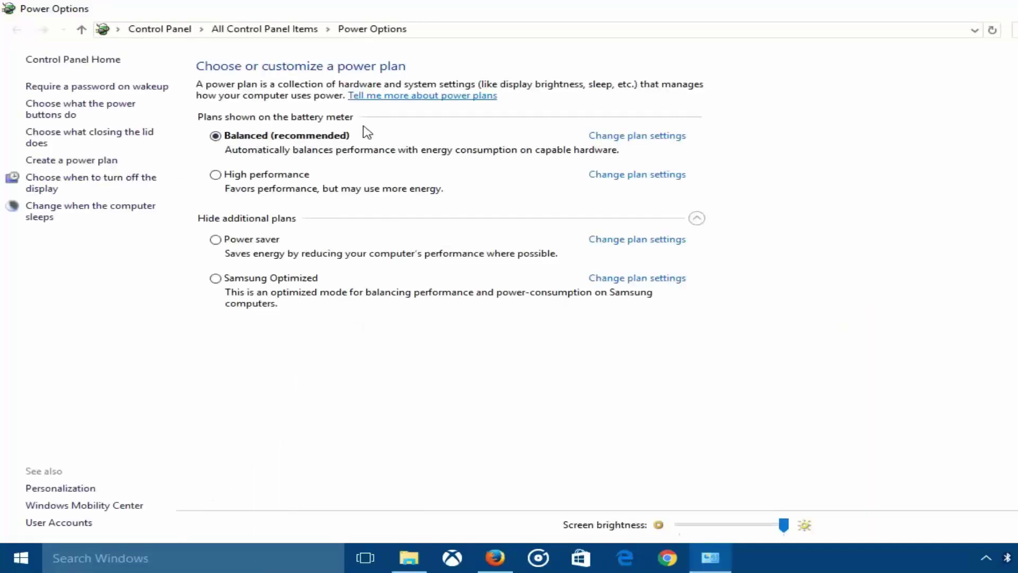
click(640, 139)
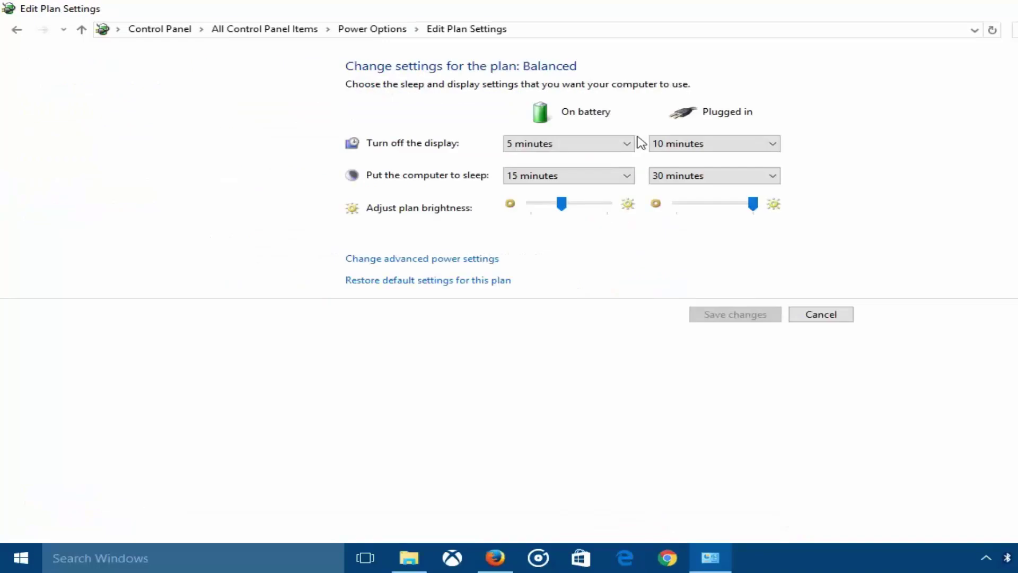
click(426, 260)
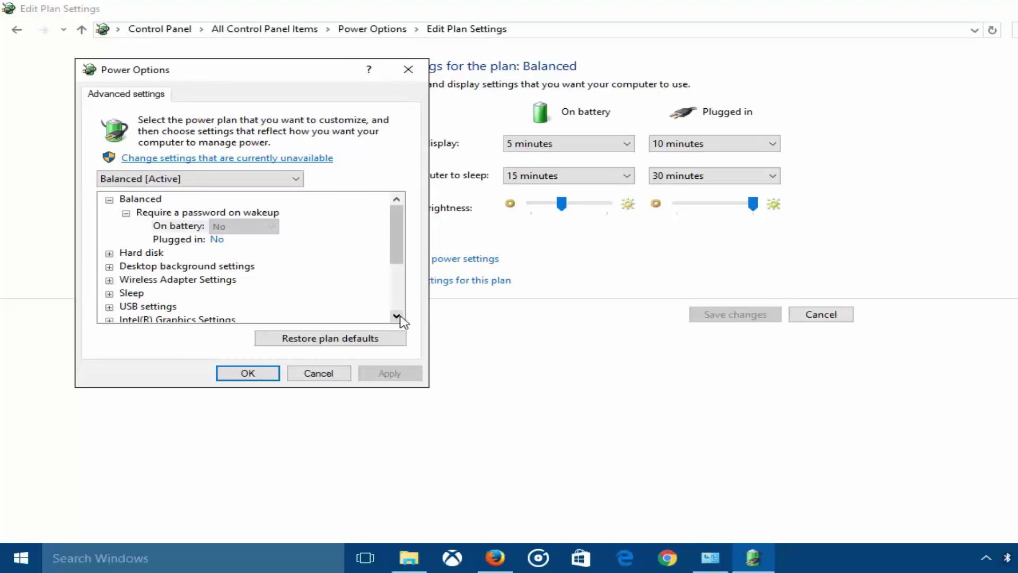
Step: Set the Intel(R) Graphics Power Plan to Maximum Performance for running on battery
click(397, 316)
click(397, 316)
click(397, 316)
click(397, 316)
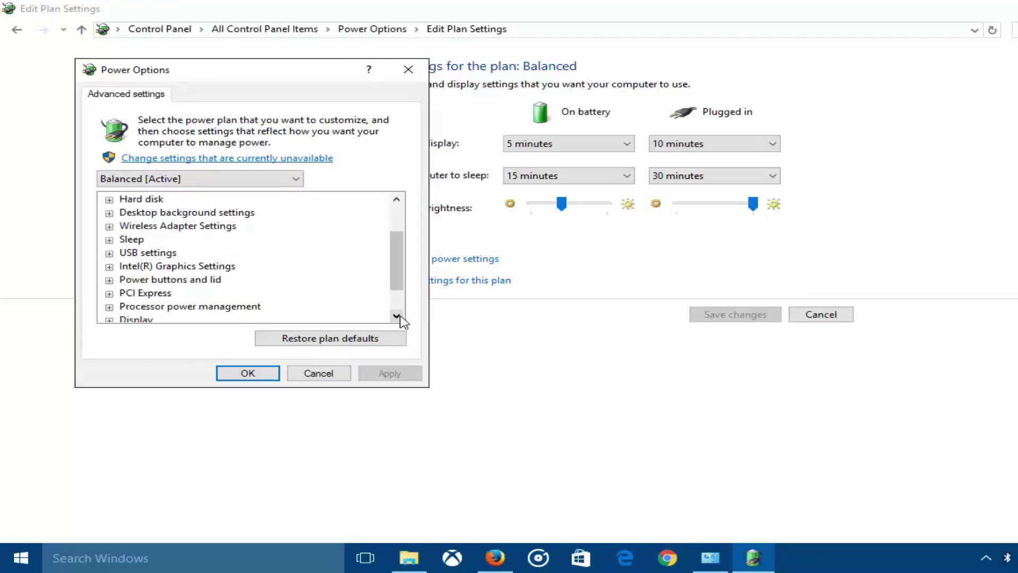
click(397, 317)
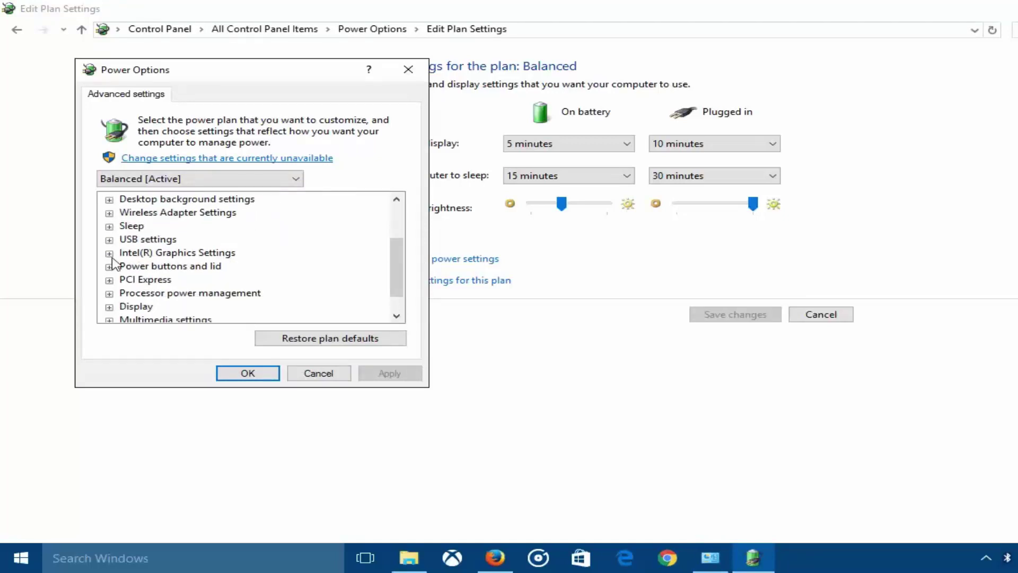
click(109, 254)
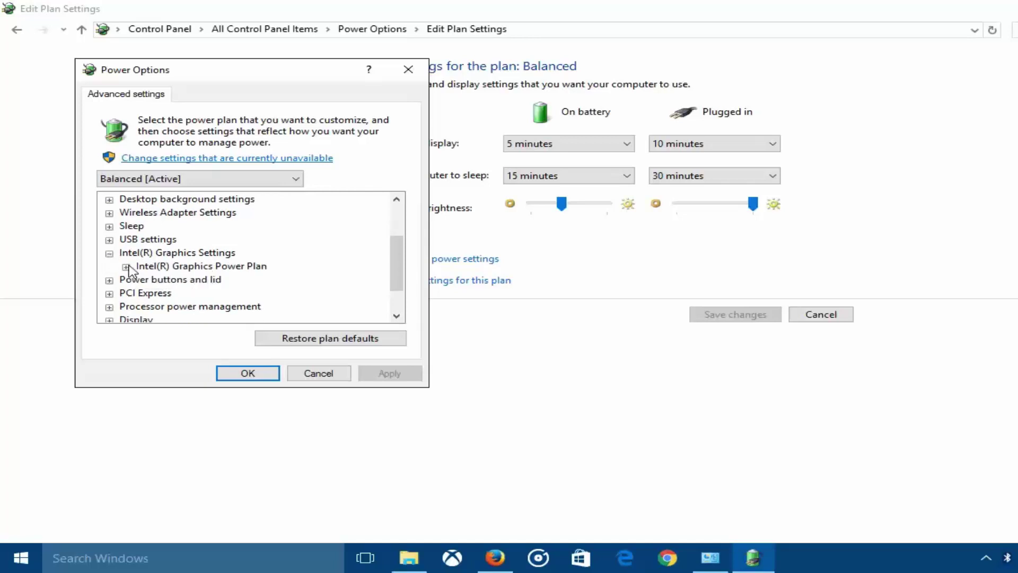
click(127, 267)
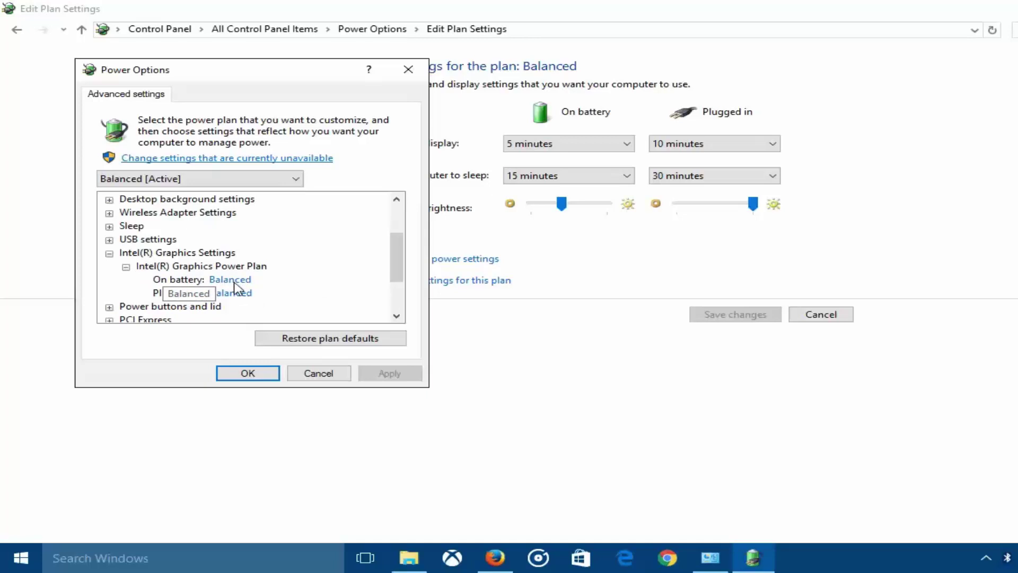
click(235, 282)
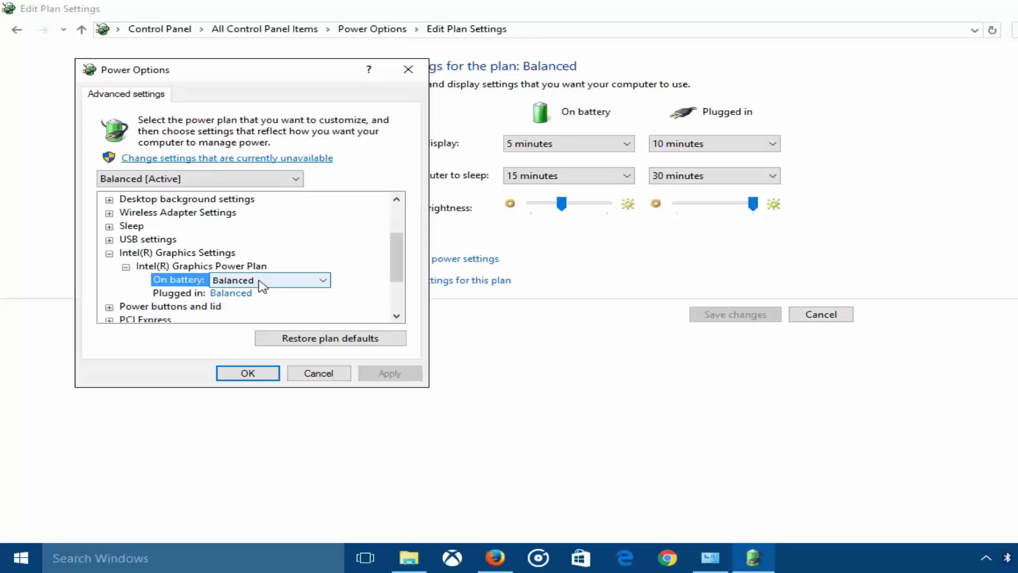
click(323, 281)
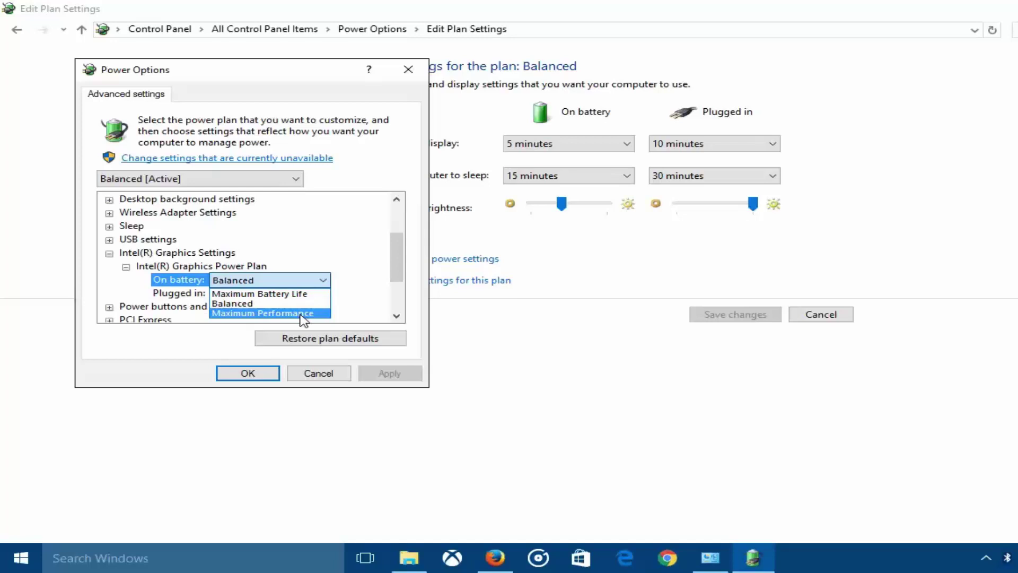
click(300, 313)
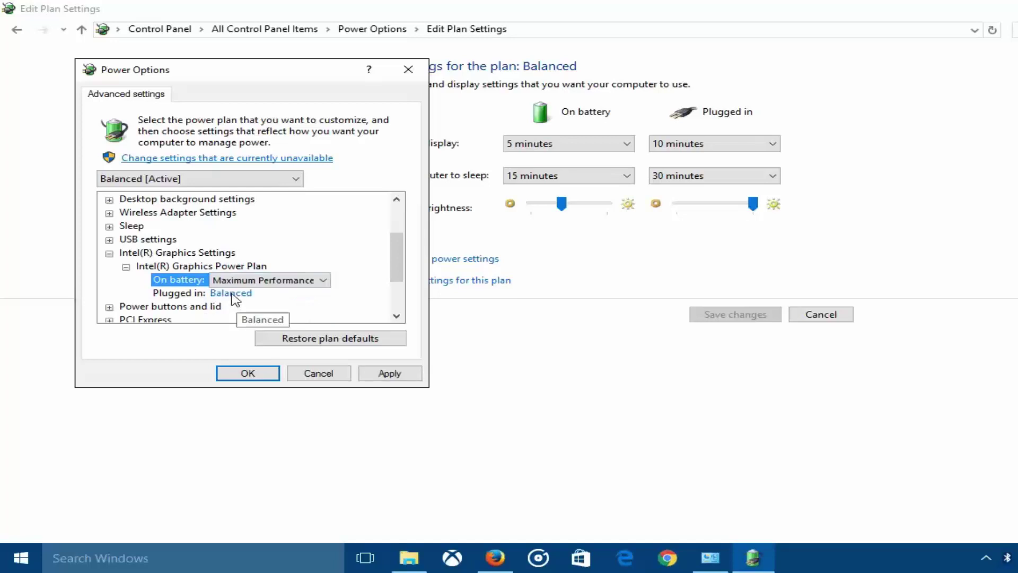
Step: Set the Intel(R) Graphics Power Plan to Maximum Performance when plugged in, apply the advanced settings, and close Power Options
click(232, 295)
click(324, 295)
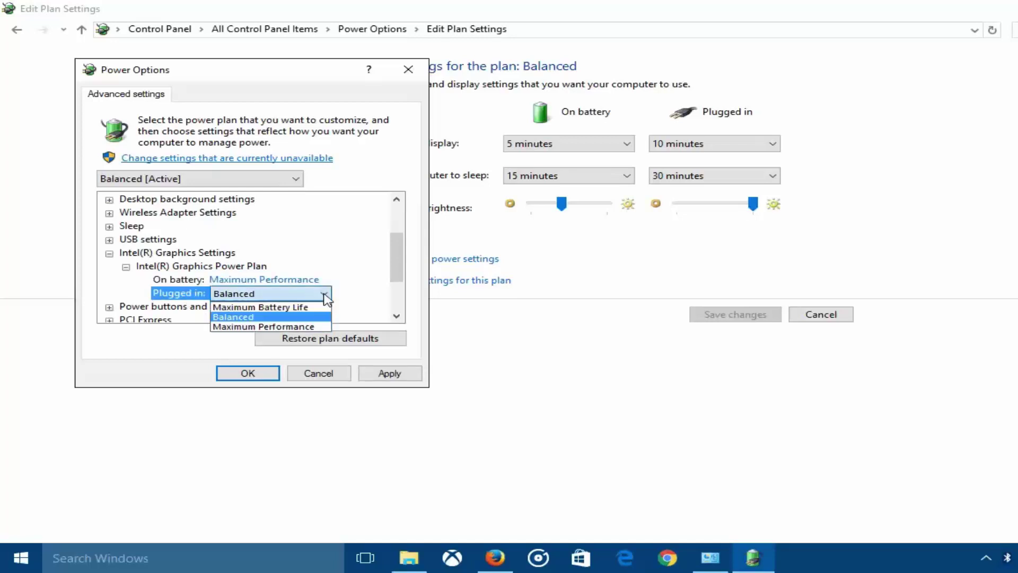
click(295, 326)
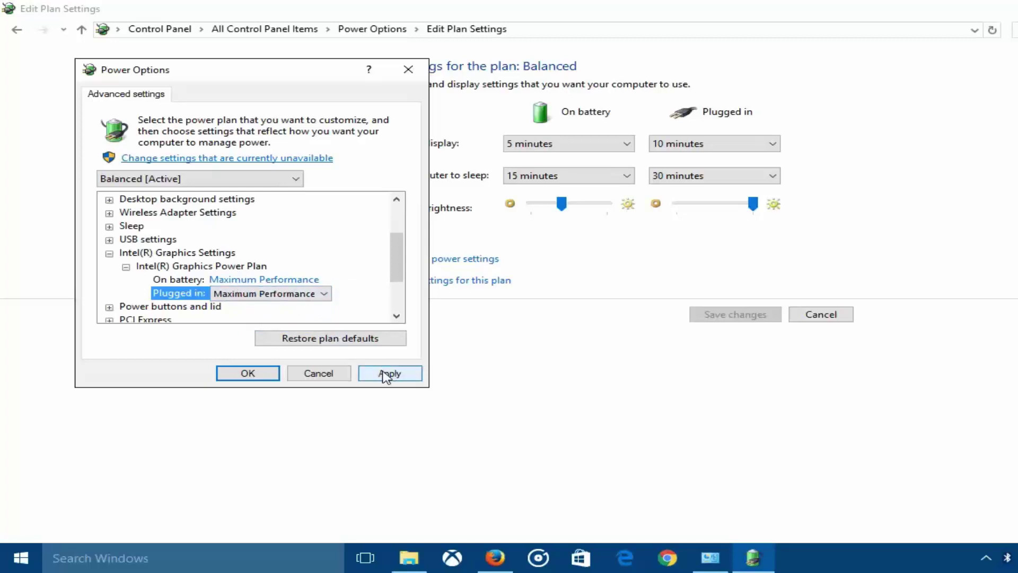
click(388, 377)
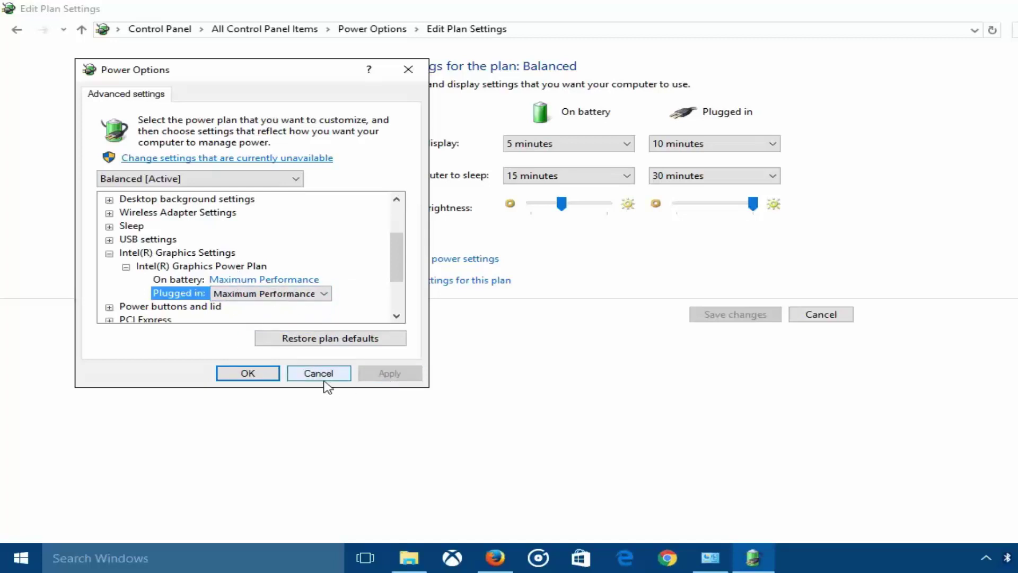
click(247, 374)
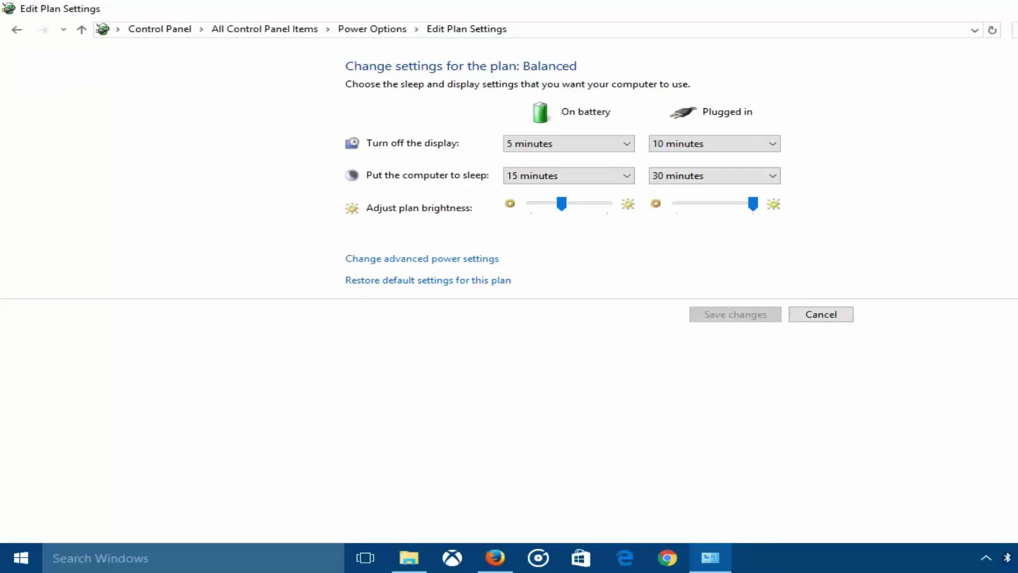
key(alt+F4)
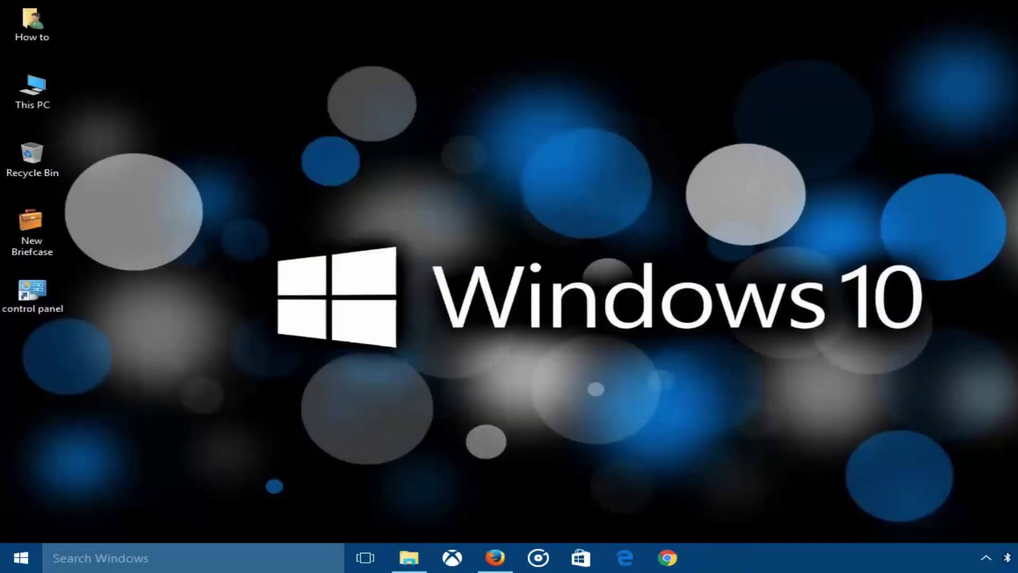
Step: Bring up the computer's Restart power option and dismiss it without restarting
click(22, 554)
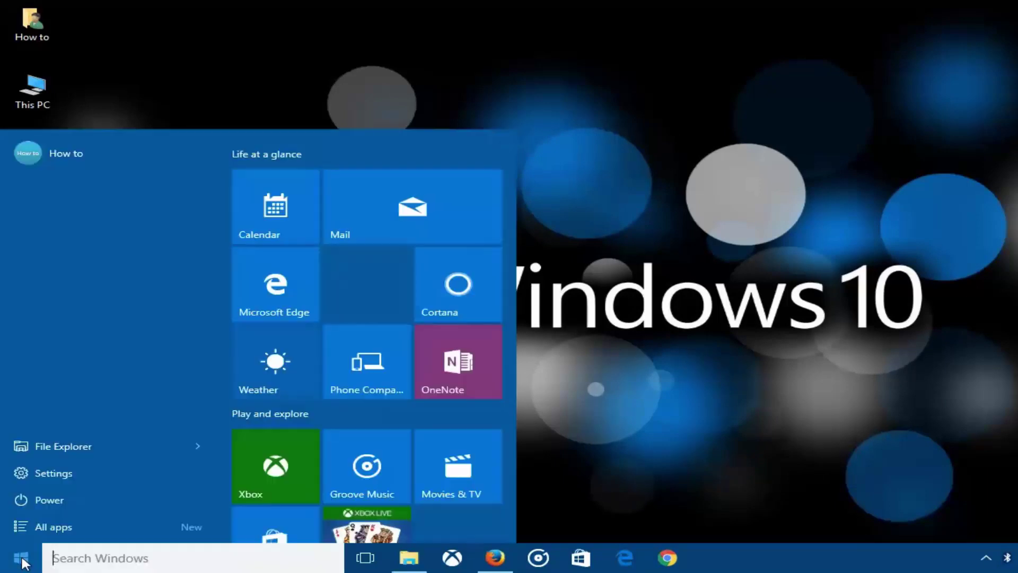
click(41, 498)
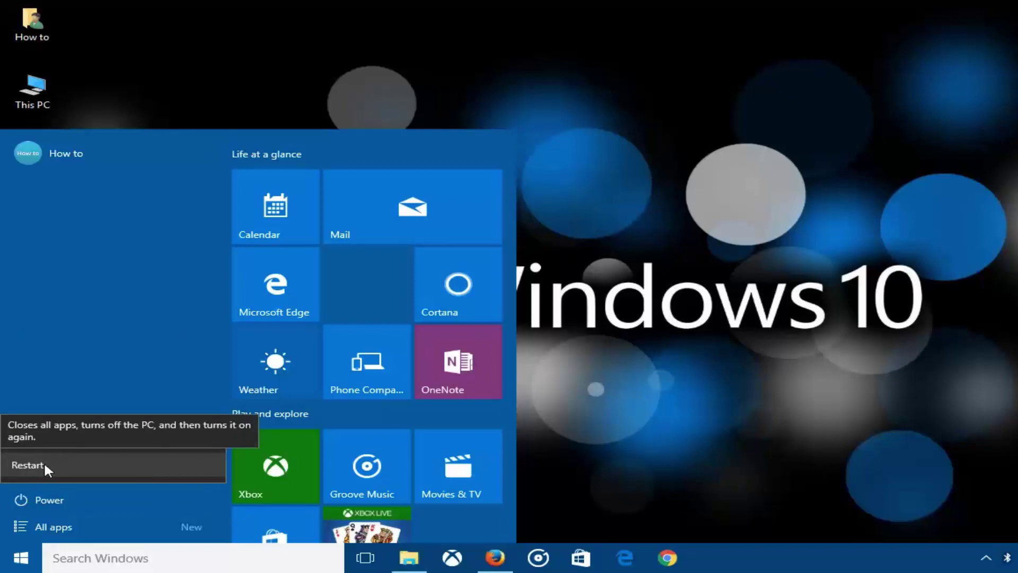
click(687, 222)
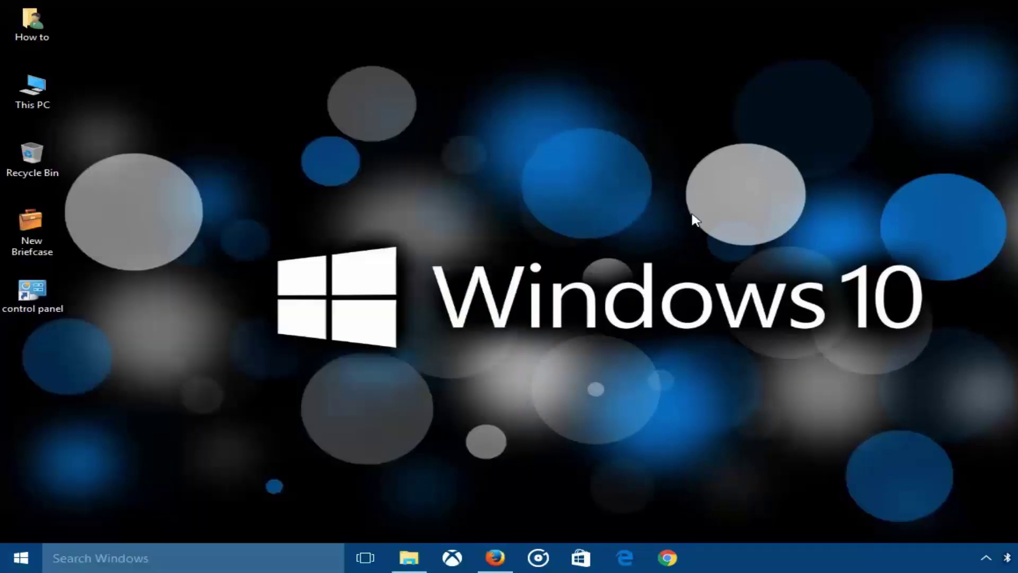